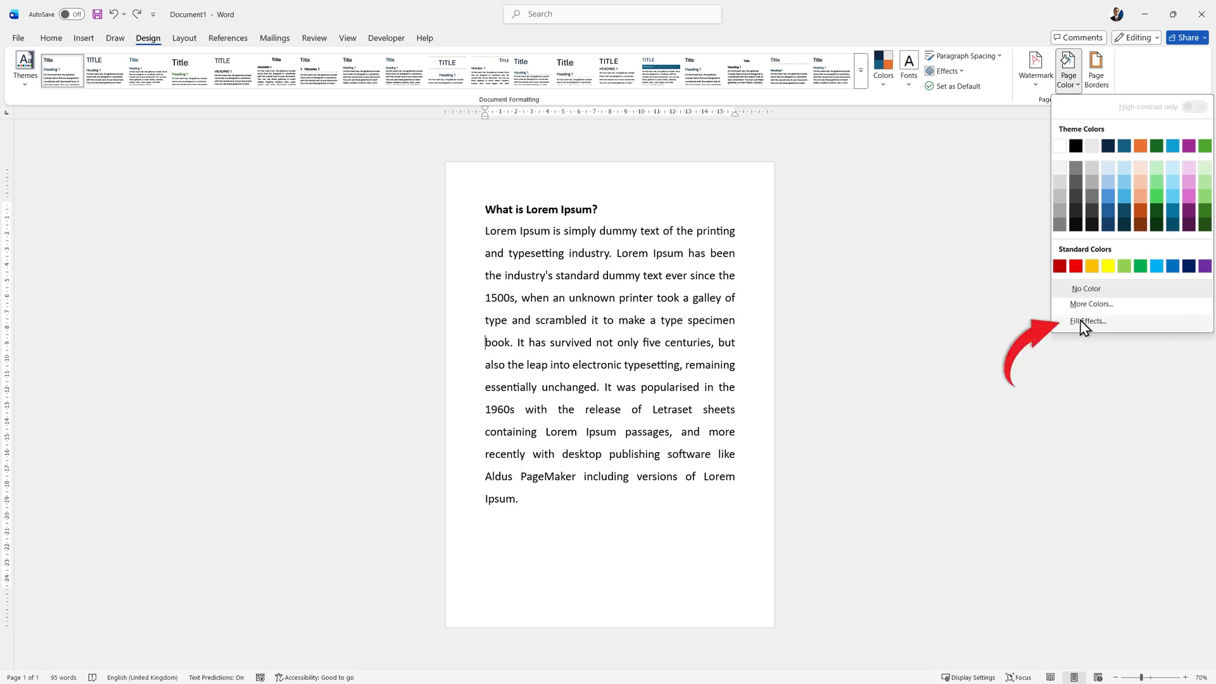
Fill the page background with the picture Old Paper.jpg from the local Pictures folder using Fill Effects.
left_click(1083, 321)
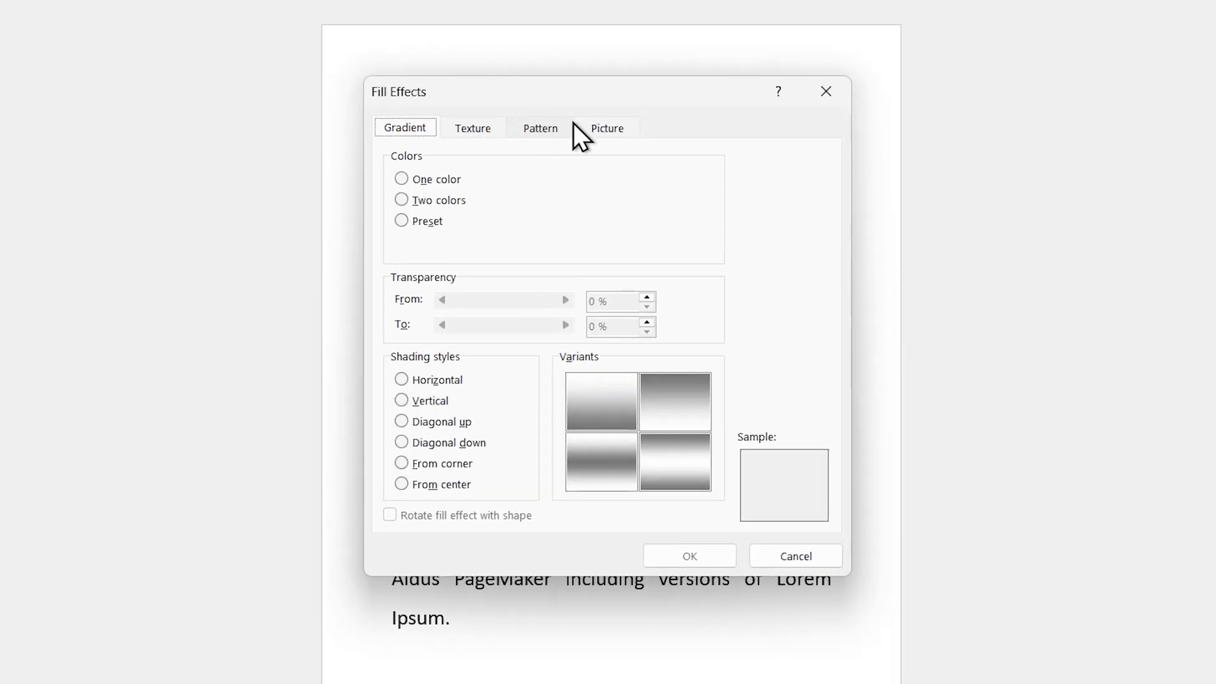
left_click(614, 129)
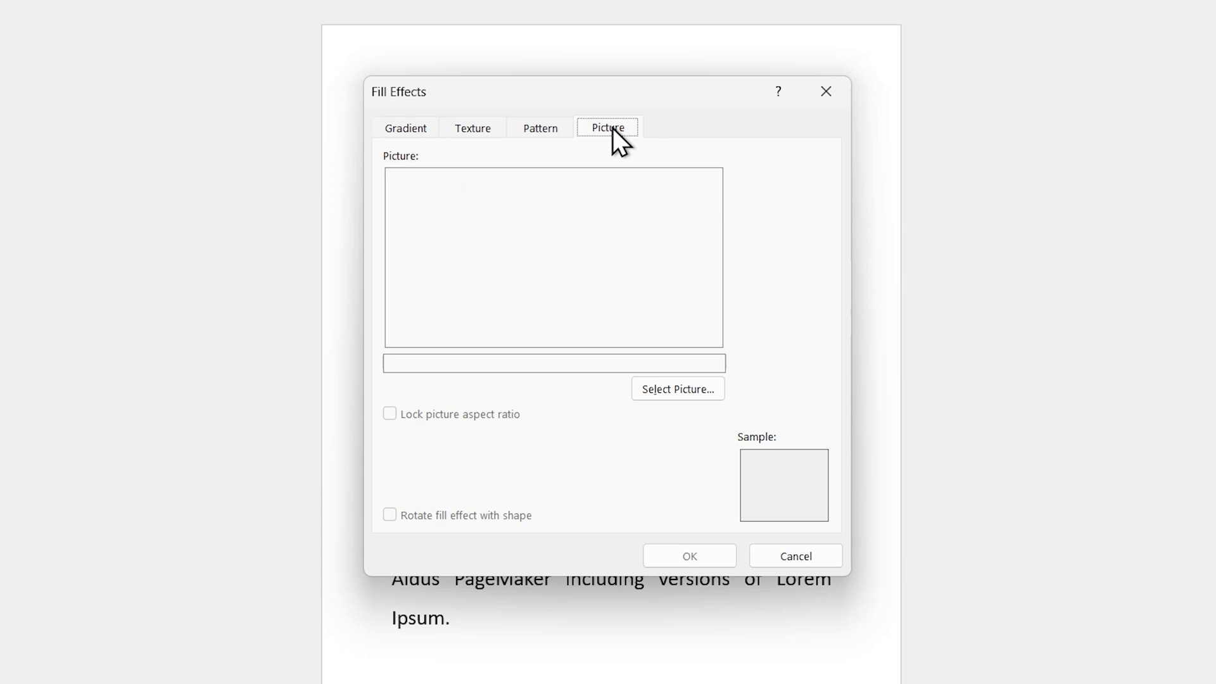
left_click(662, 385)
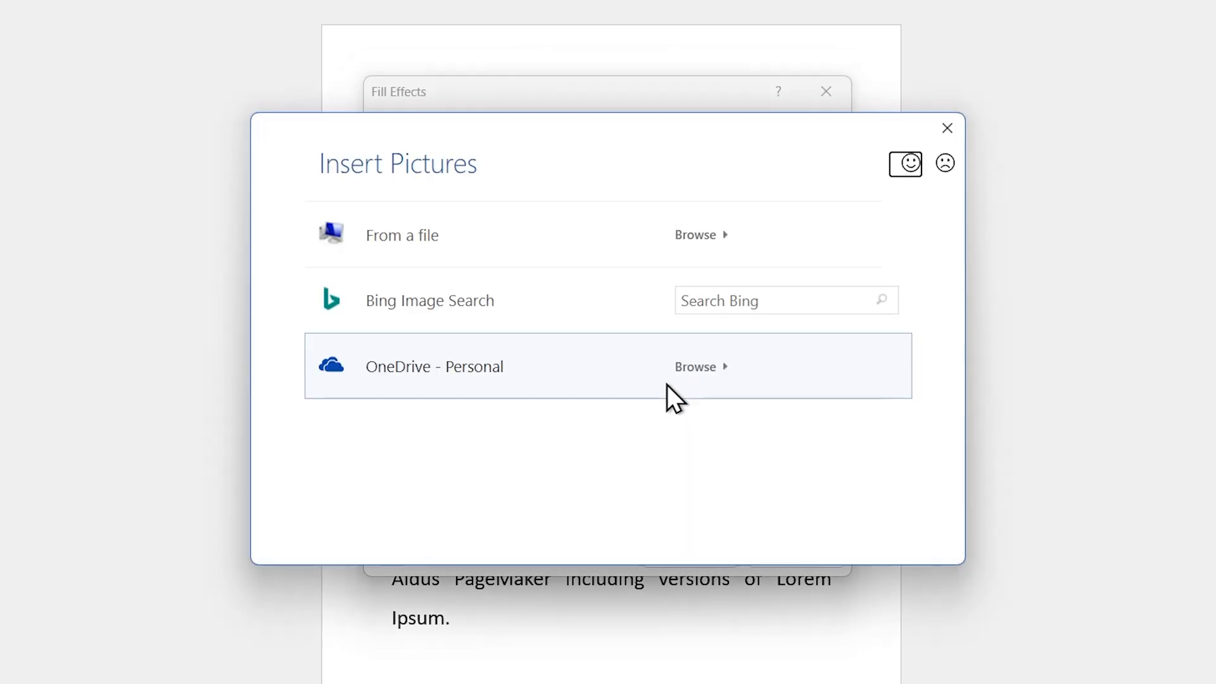
left_click(494, 244)
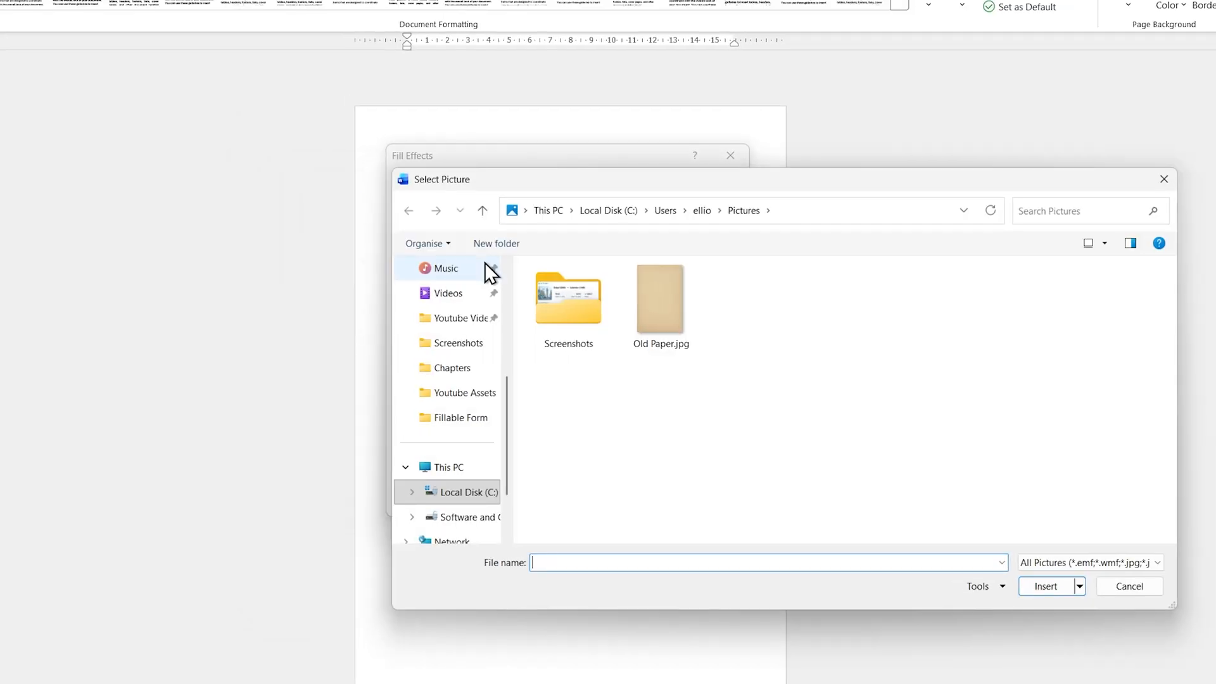
left_click(667, 320)
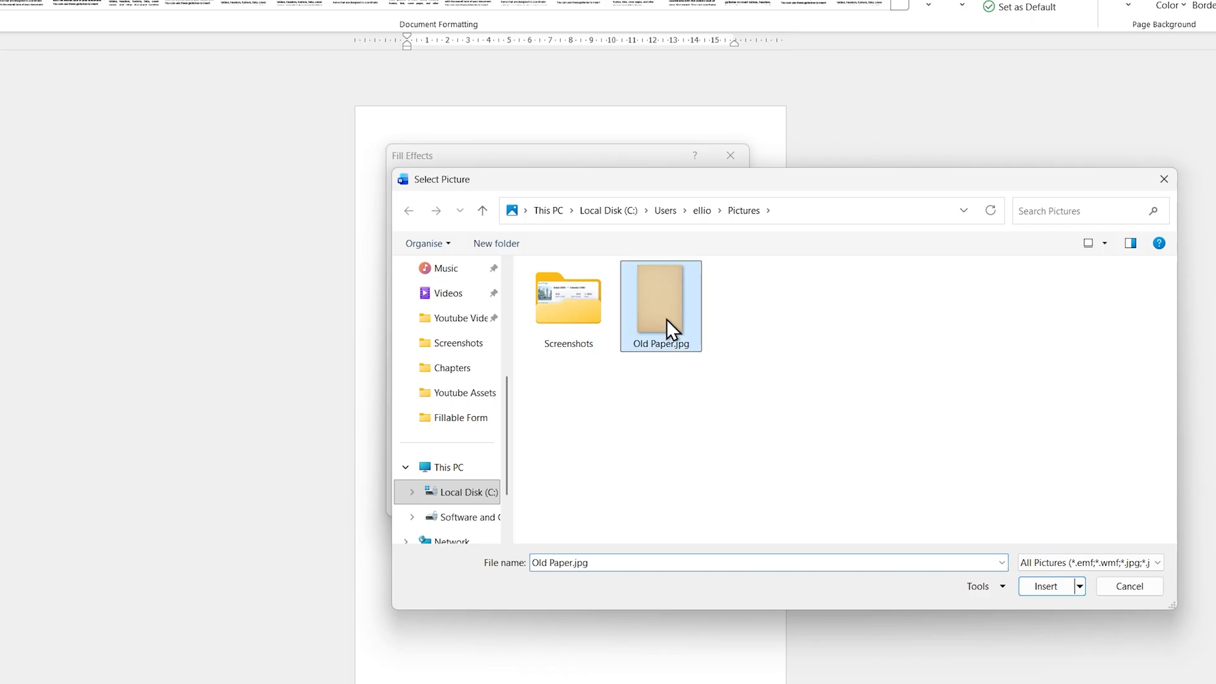
left_click(1065, 587)
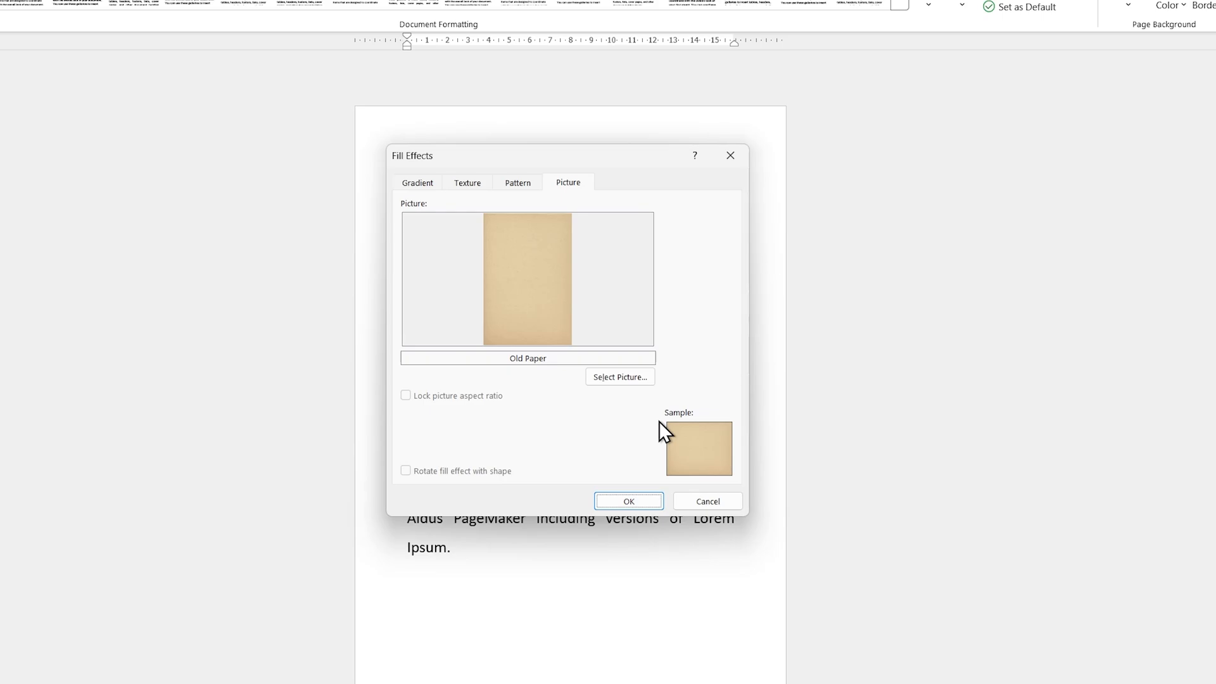
left_click(633, 501)
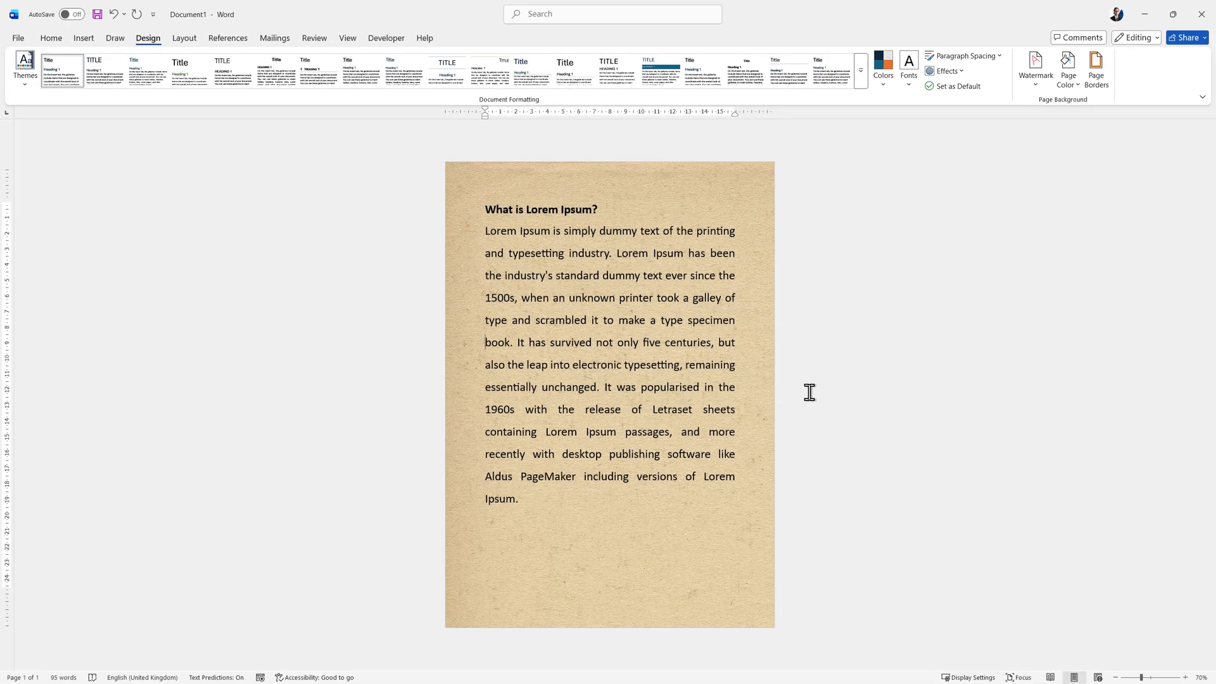
left_click(760, 365)
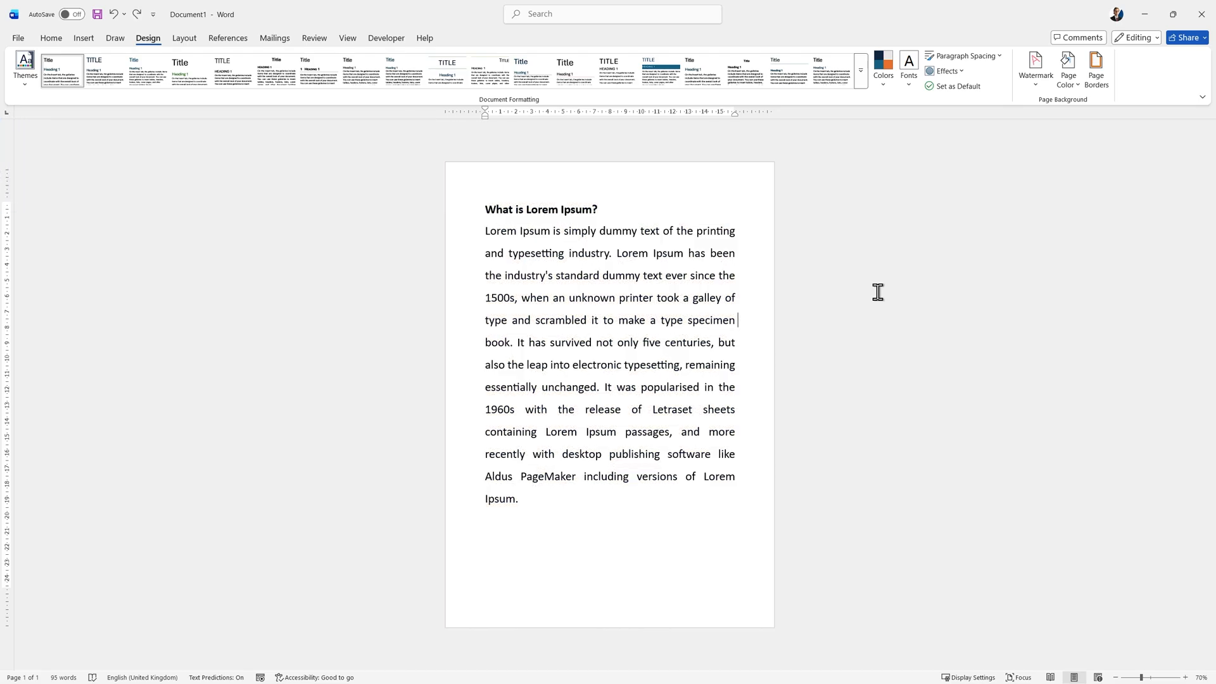
Insert the picture Old Paper.jpg into the page header and shrink it to about 6.74 cm high by 4.51 cm wide.
double_click(664, 179)
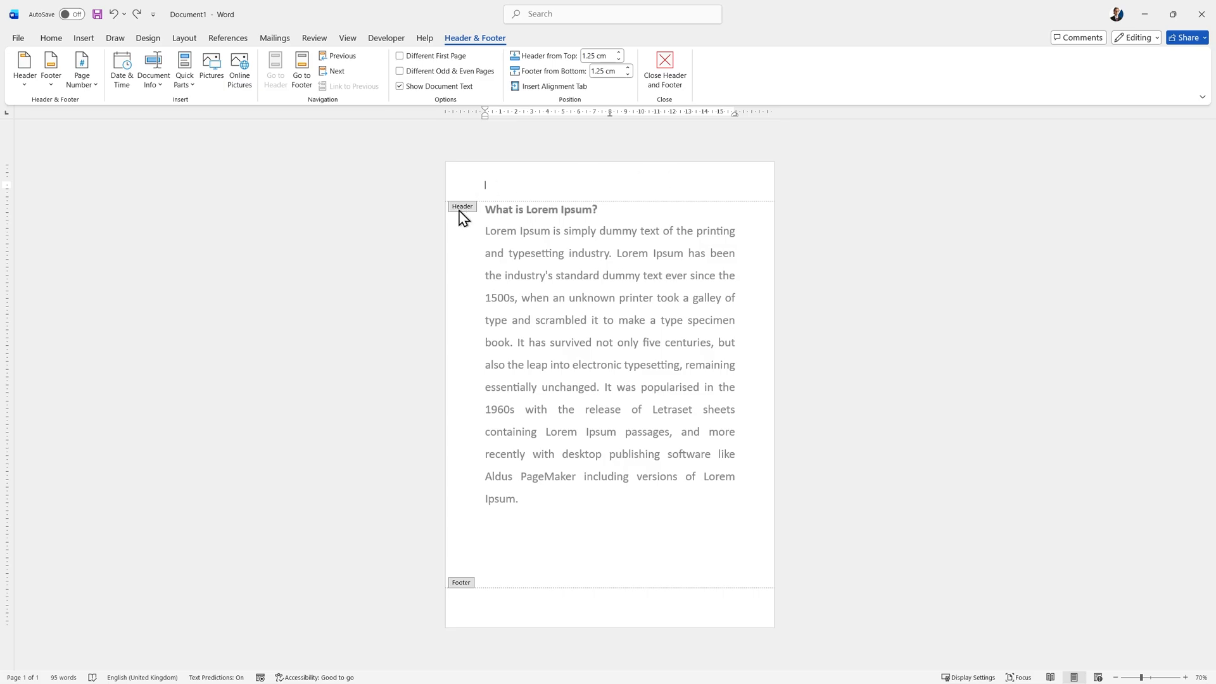
left_click(214, 69)
left_click(218, 90)
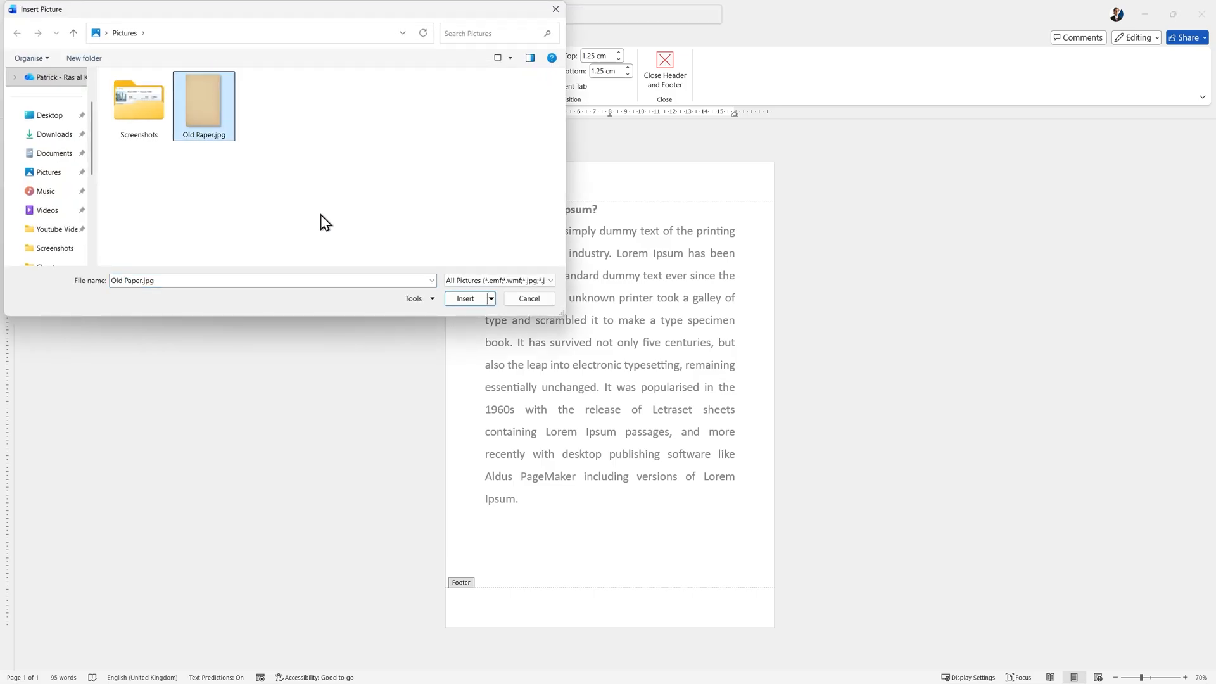
left_click(458, 300)
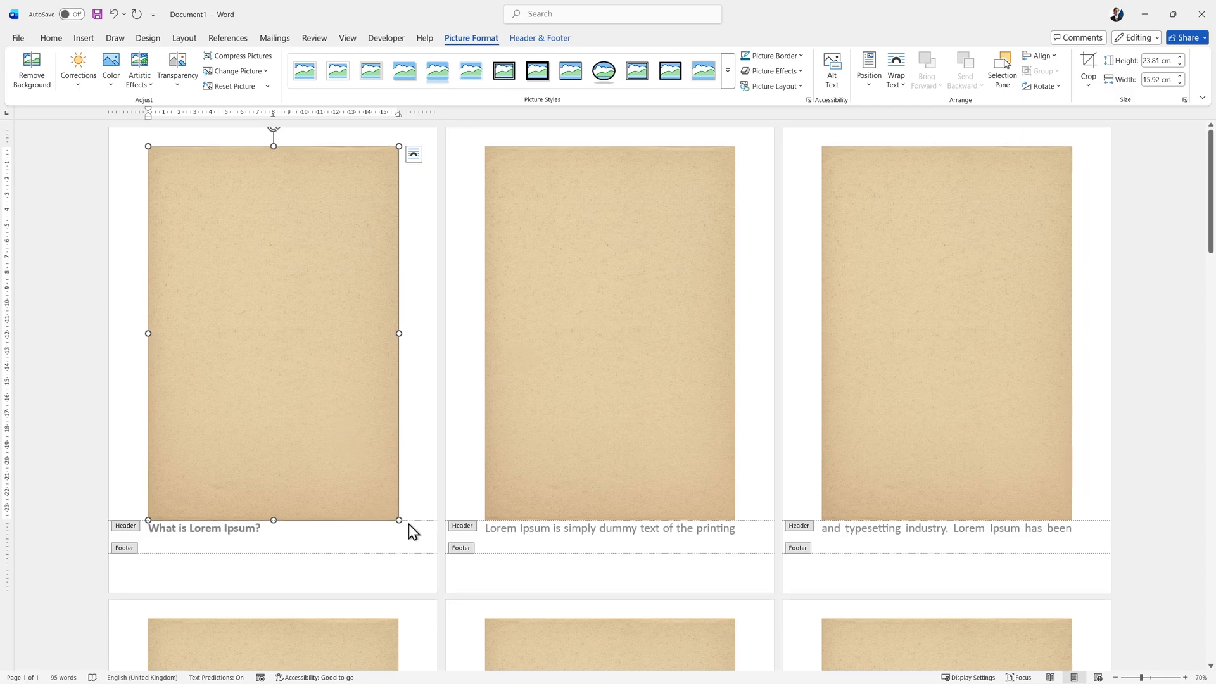
left_click_drag(401, 518, 317, 315)
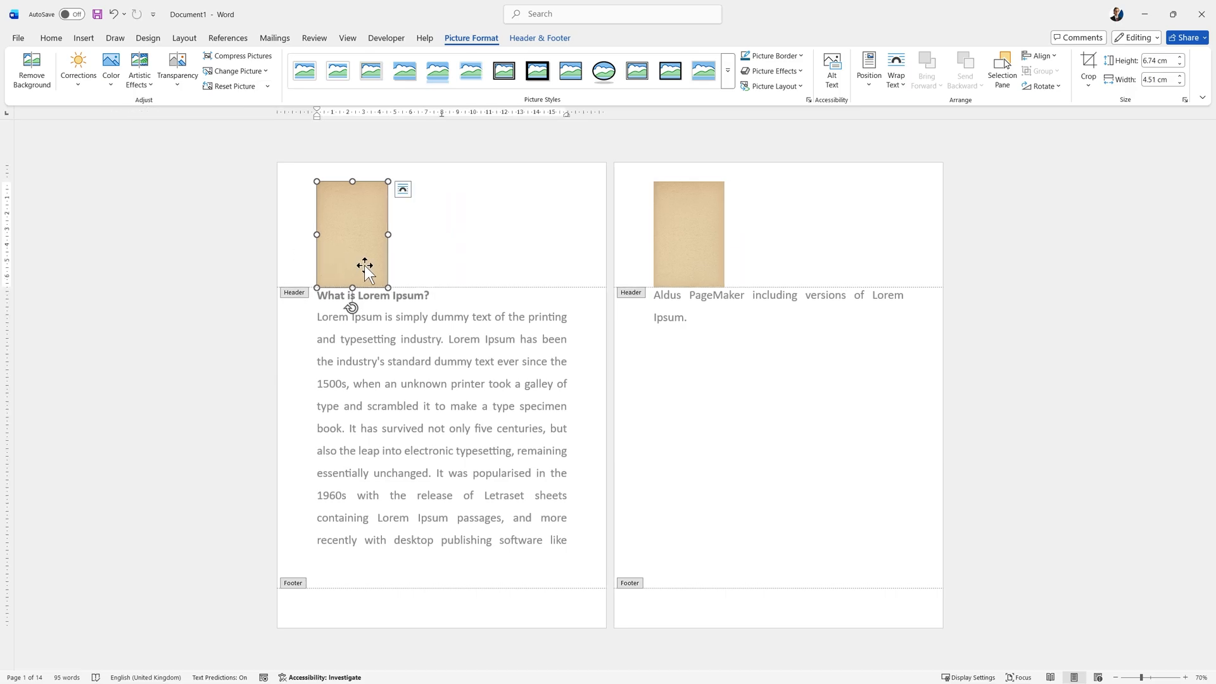
Position the header picture in the middle centre of the page and set its text wrapping to Behind Text.
left_click(870, 77)
left_click(906, 220)
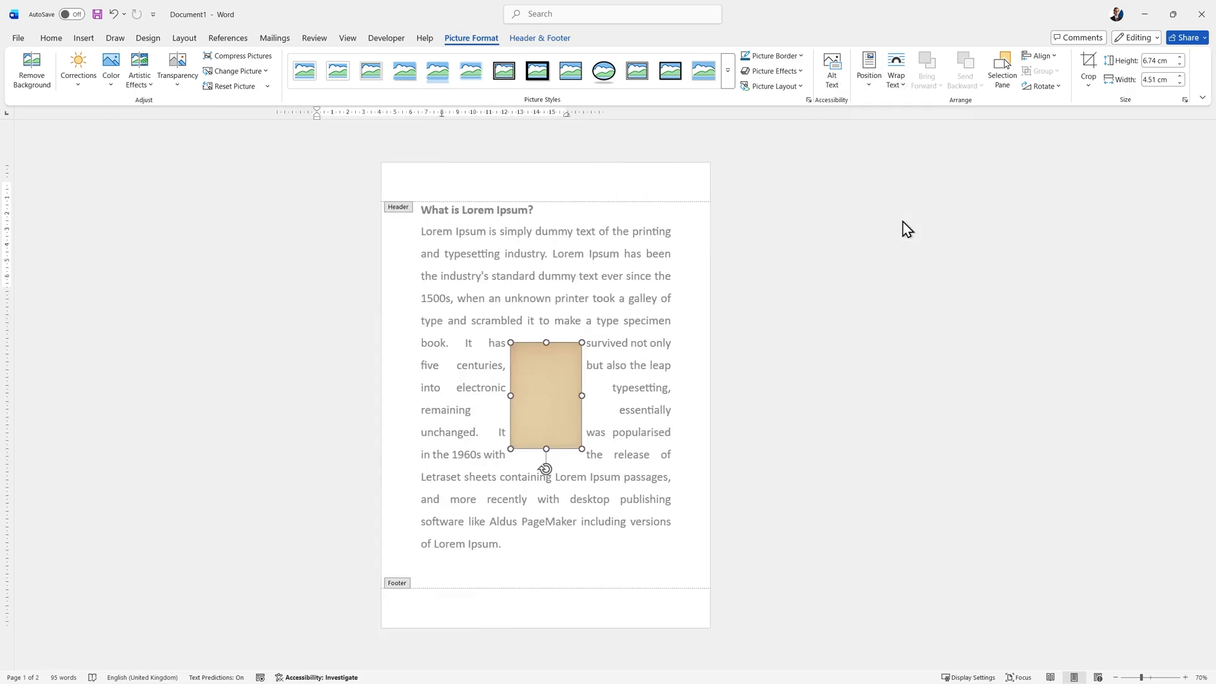
left_click(897, 81)
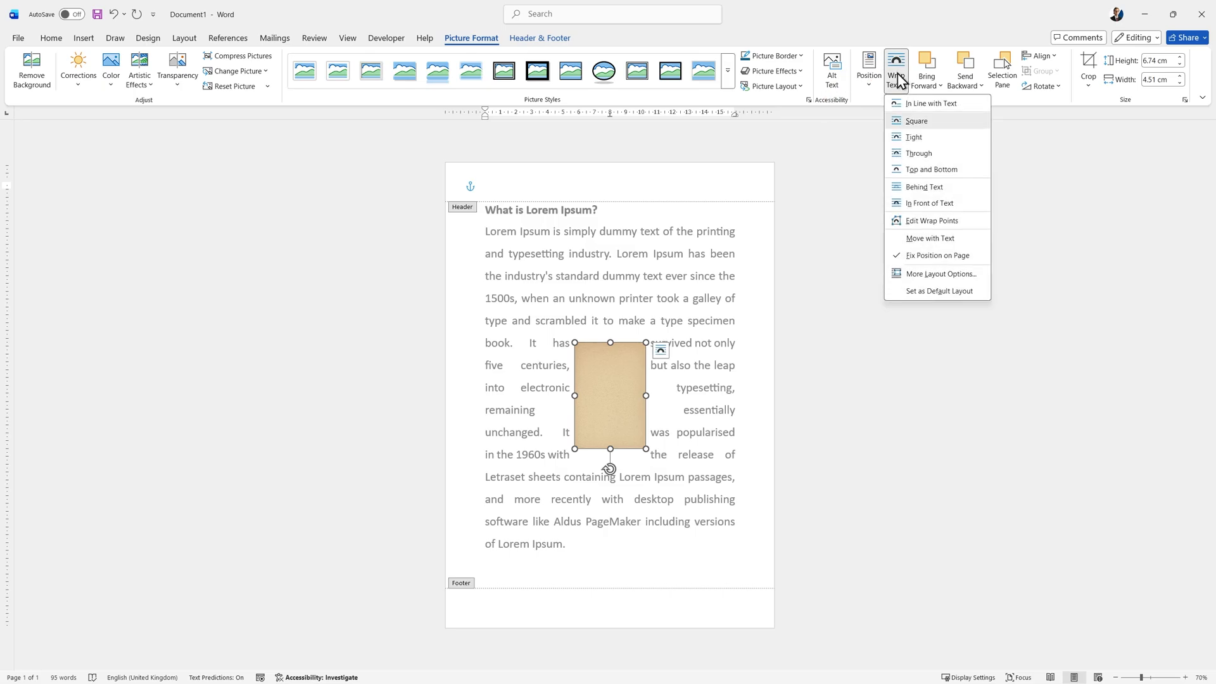
left_click(930, 188)
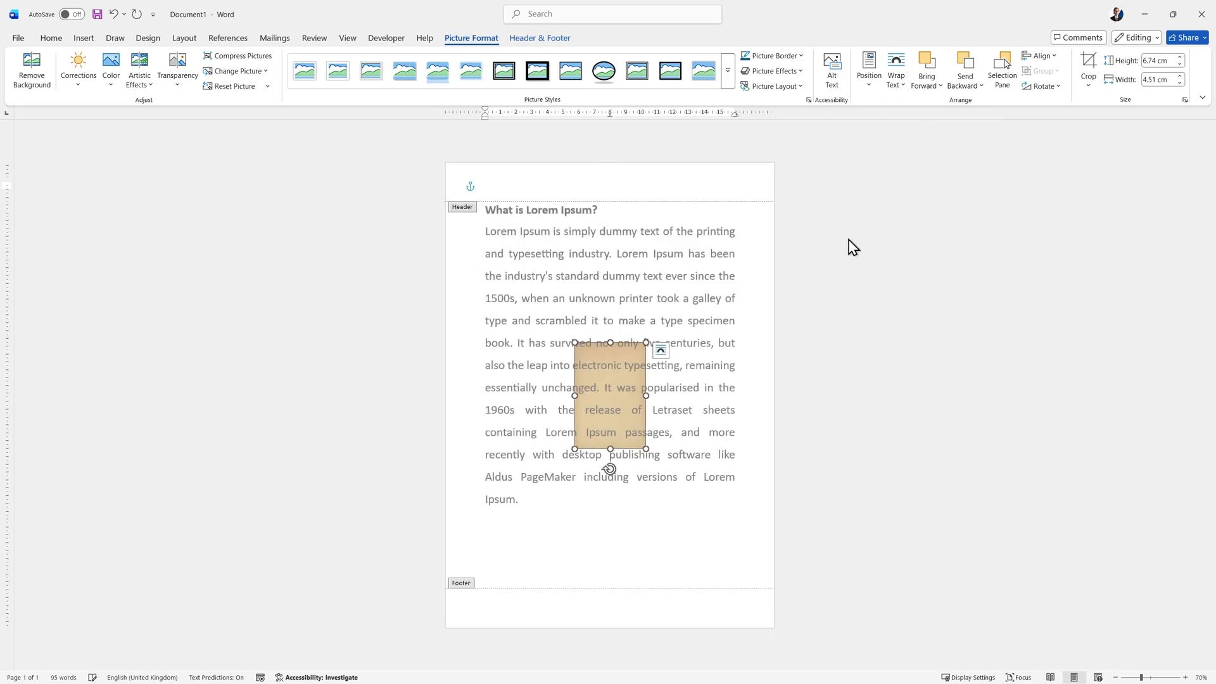
Move the picture to the page's top-left corner, enlarge it to about 32.15 by 21.5 cm to cover the page, and leave header editing.
left_click_drag(629, 359, 504, 189)
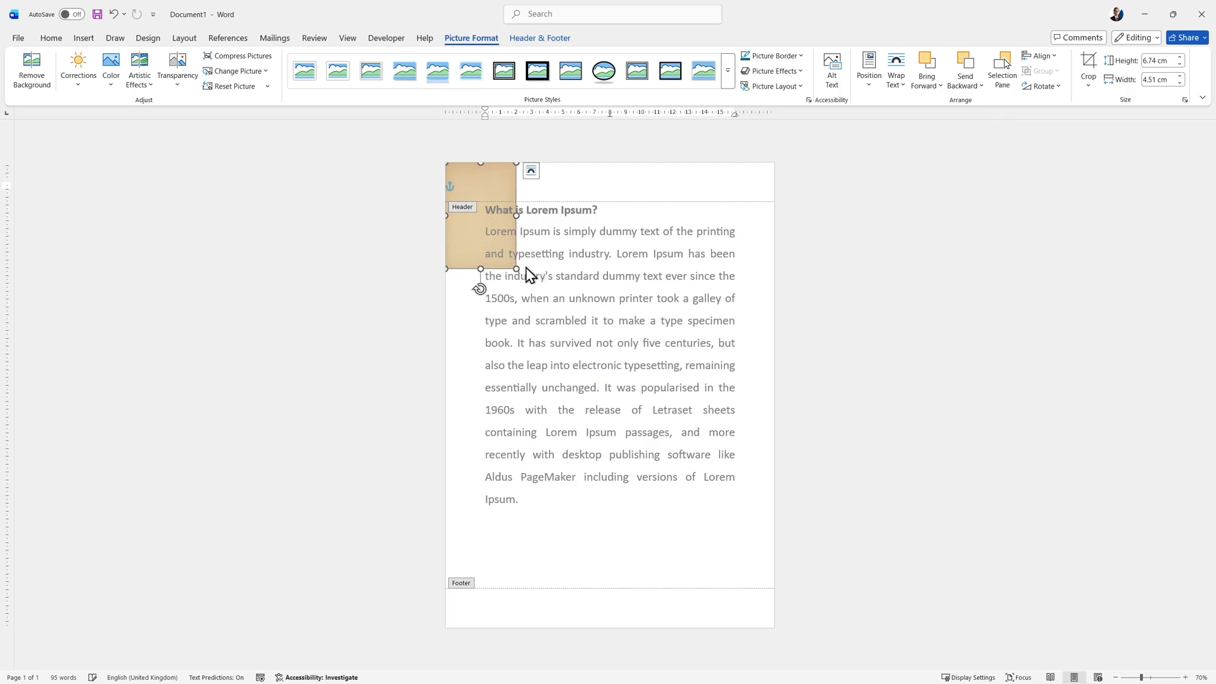
left_click_drag(517, 270, 783, 641)
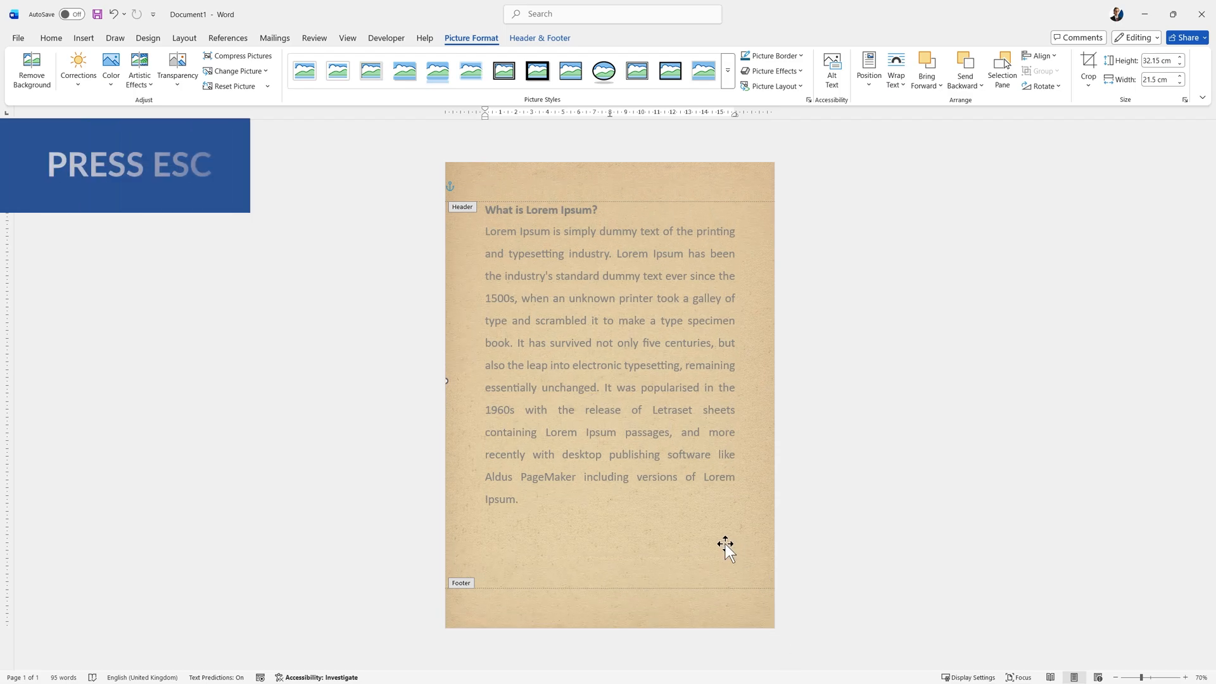
key("Escape")
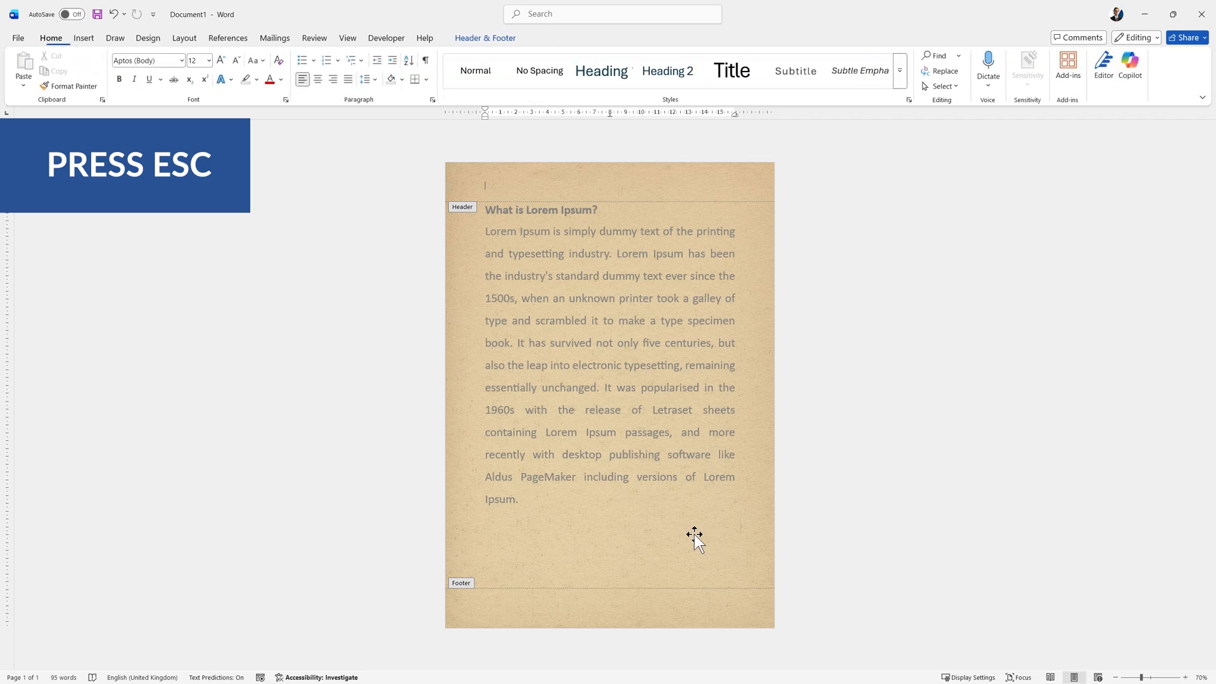
key("Escape")
left_click(741, 500)
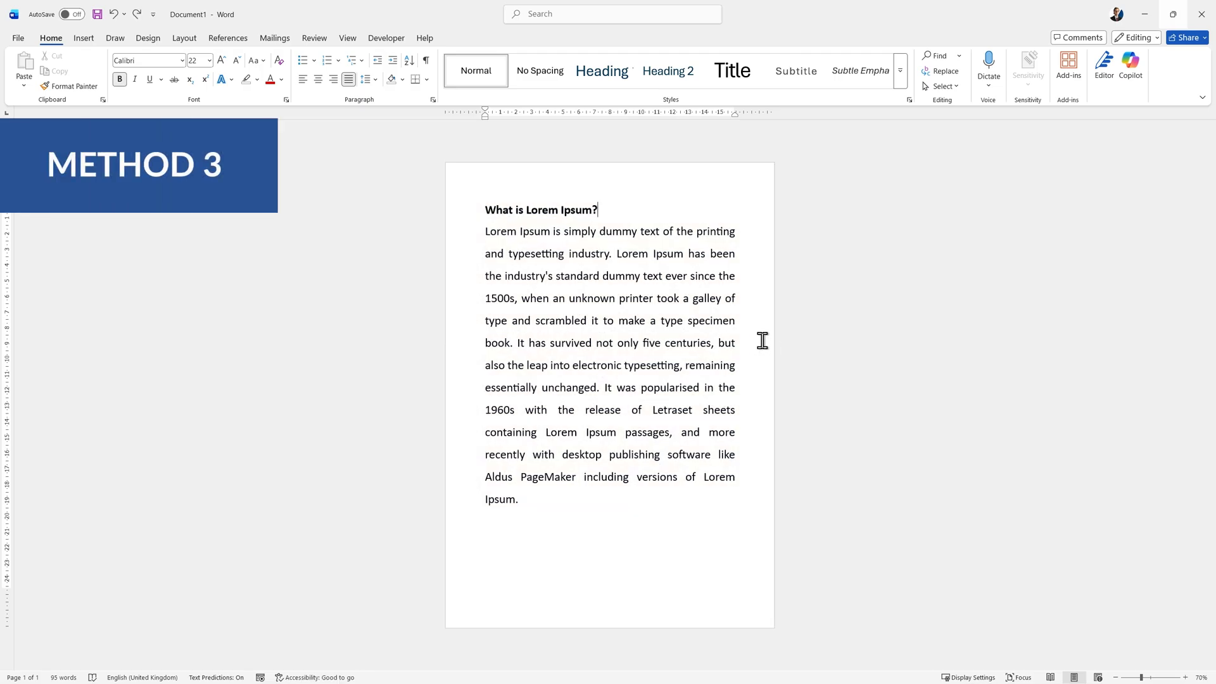
Draw a rectangle shape covering the whole page, about 30.36 cm high by 21.41 cm wide.
left_click(85, 38)
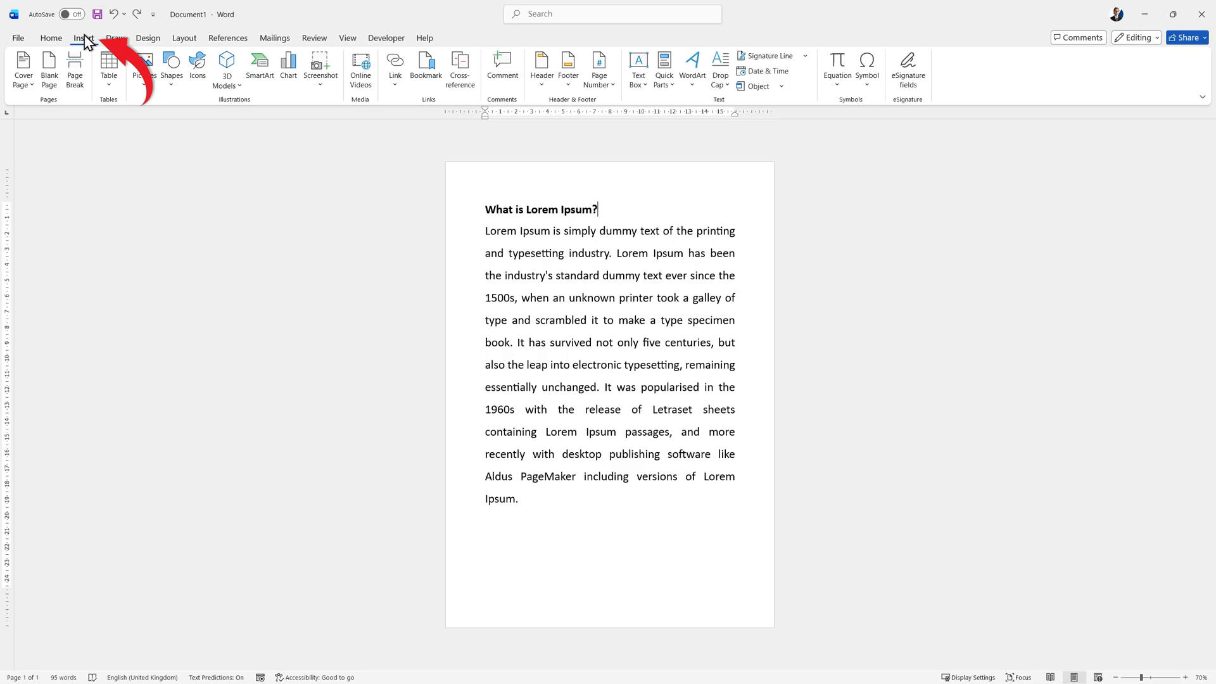
left_click(171, 68)
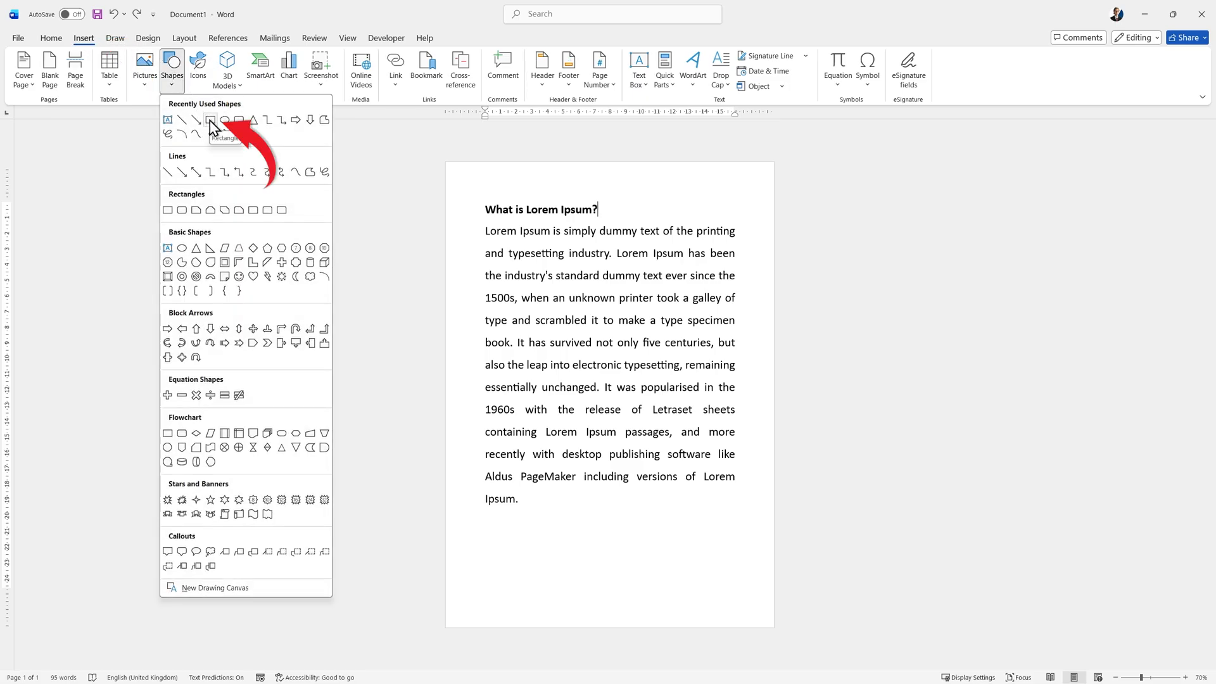
left_click(211, 120)
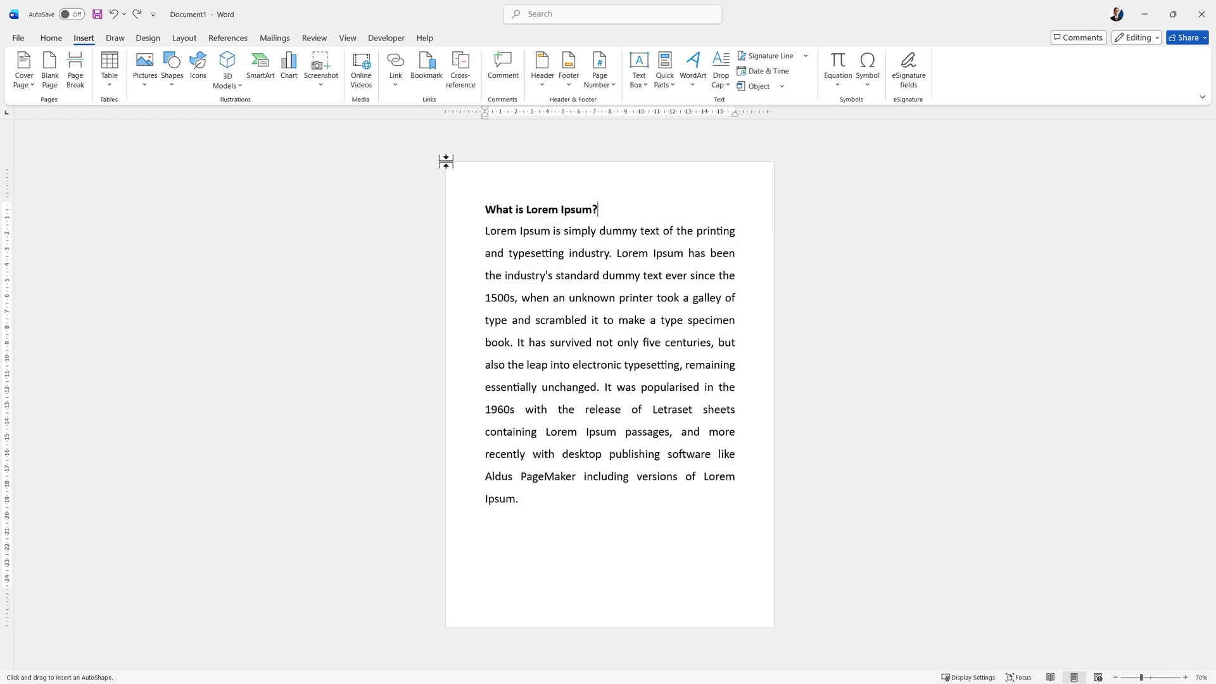
left_click_drag(449, 164, 774, 627)
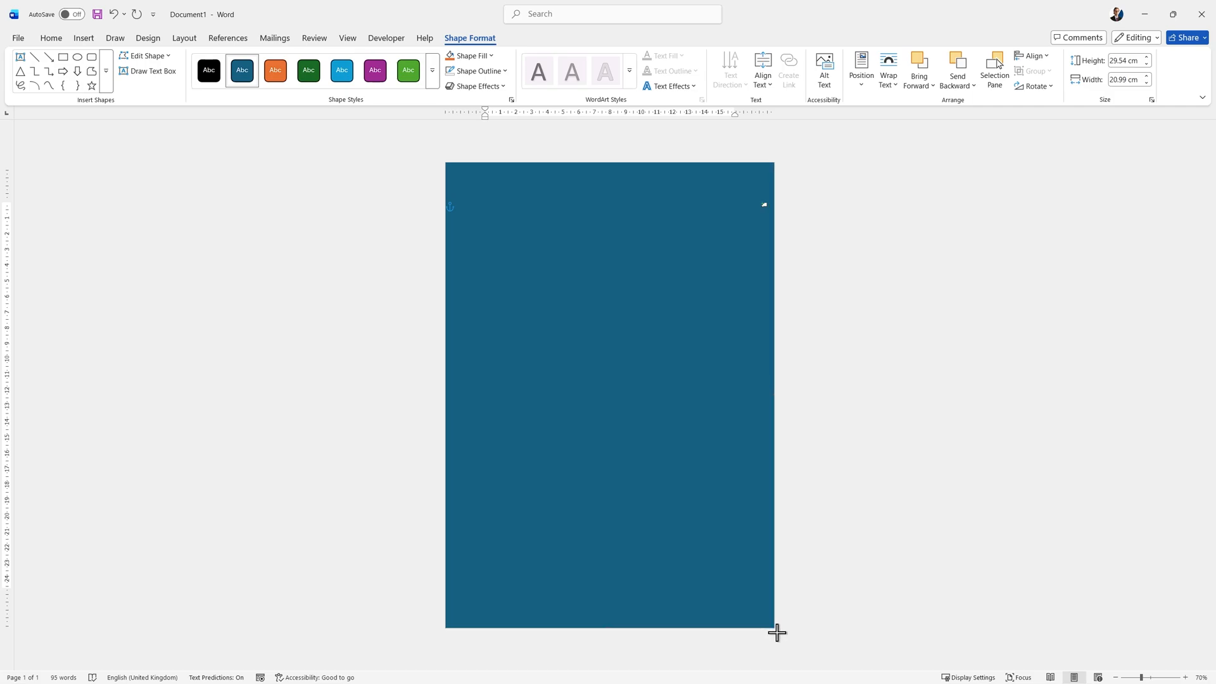
left_click_drag(776, 632, 783, 644)
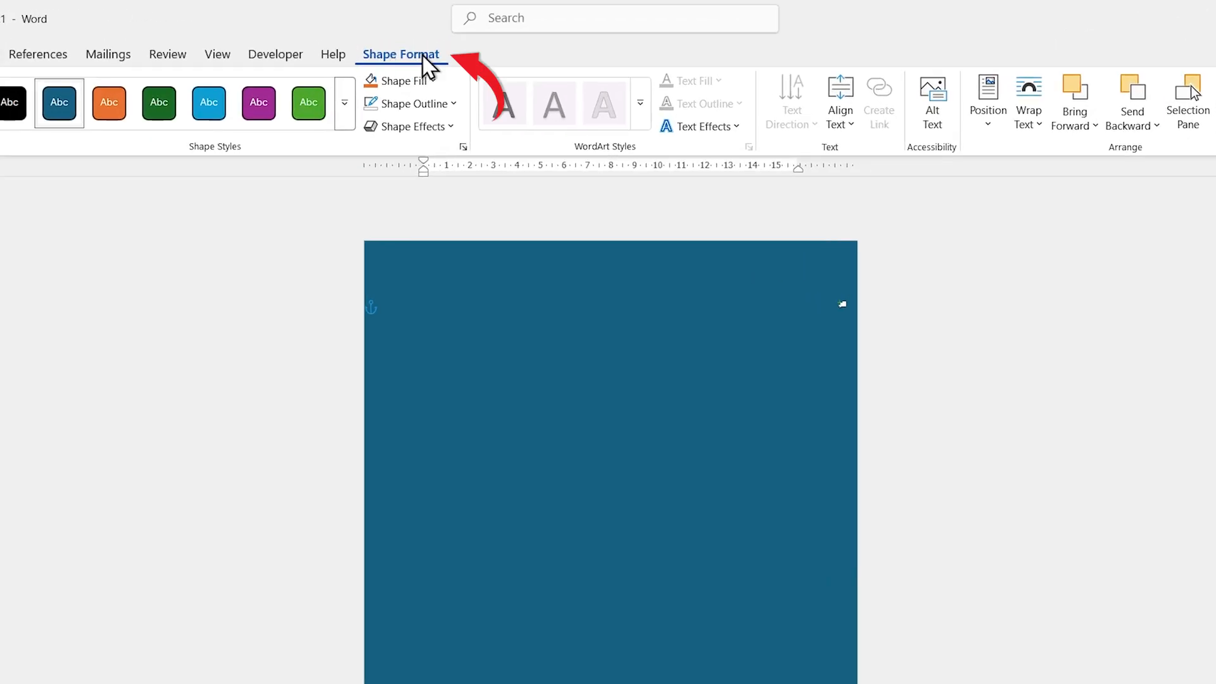
Remove the rectangle's outline and fill the shape with the picture Old Paper.jpg from the local Pictures folder.
left_click(417, 106)
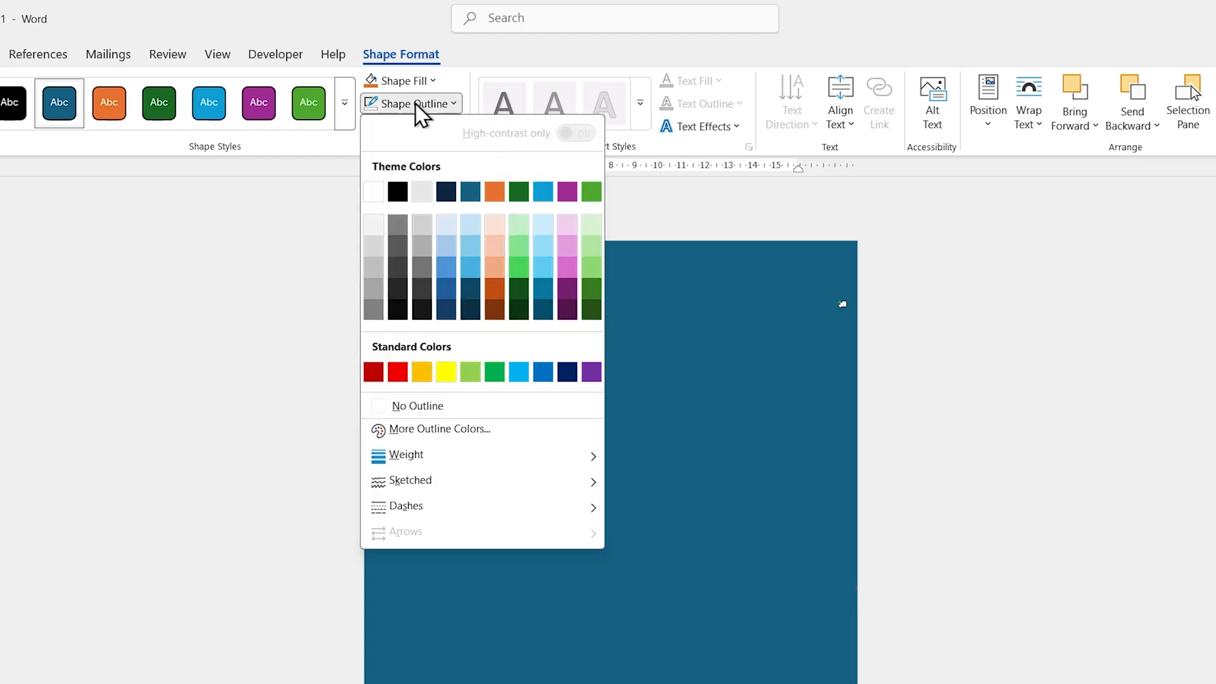
left_click(423, 407)
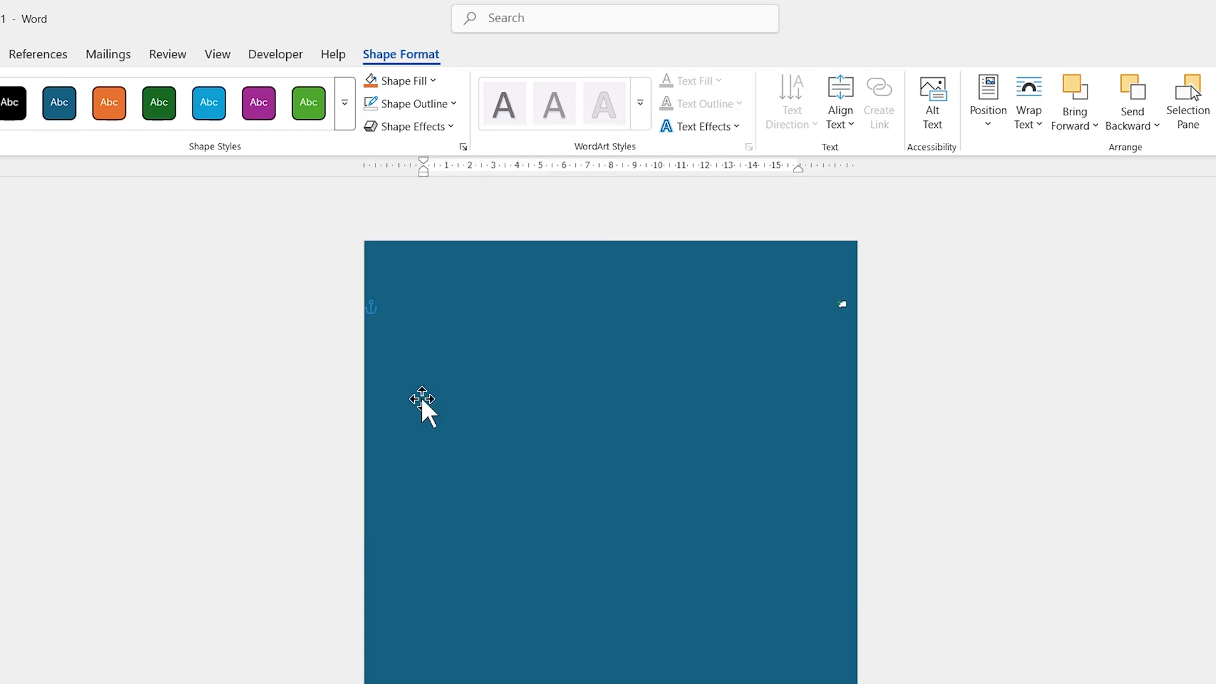
left_click(420, 81)
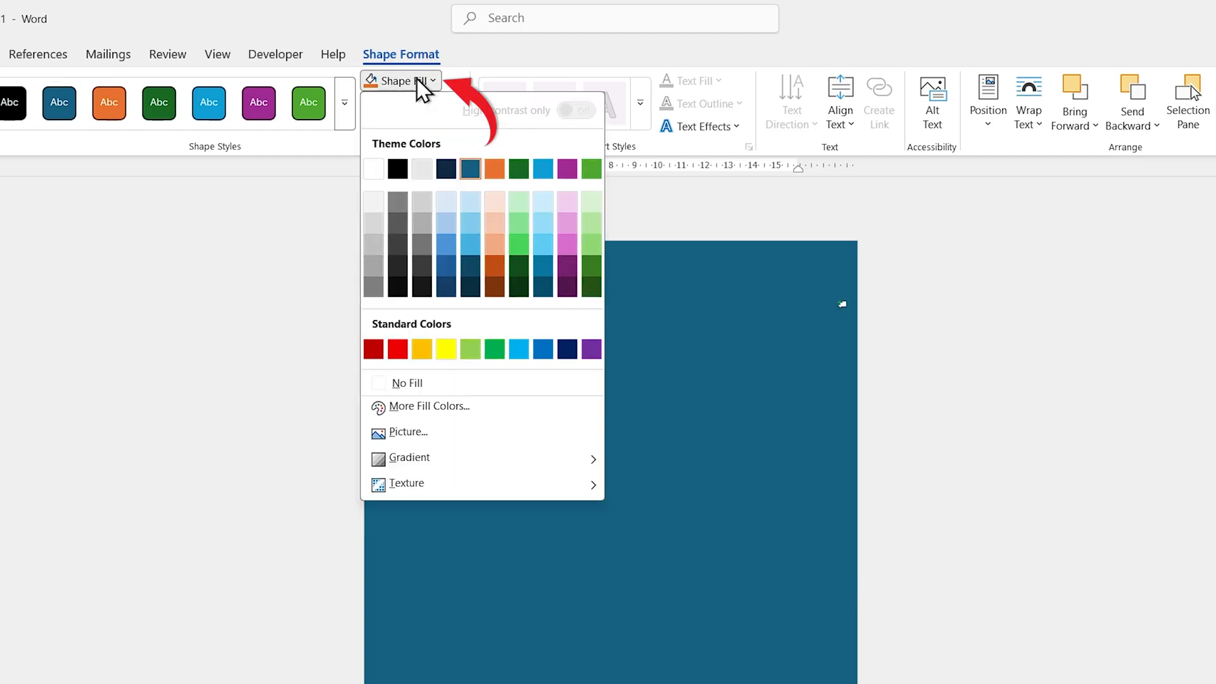
left_click(444, 439)
left_click(535, 306)
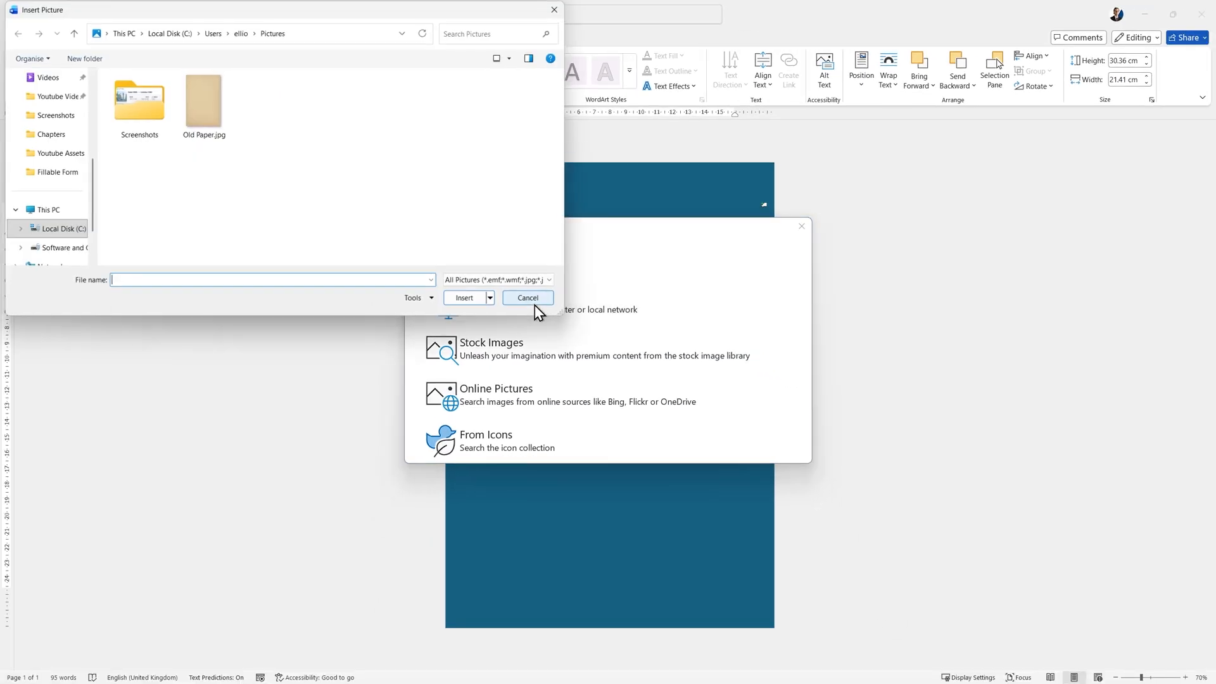
left_click(209, 111)
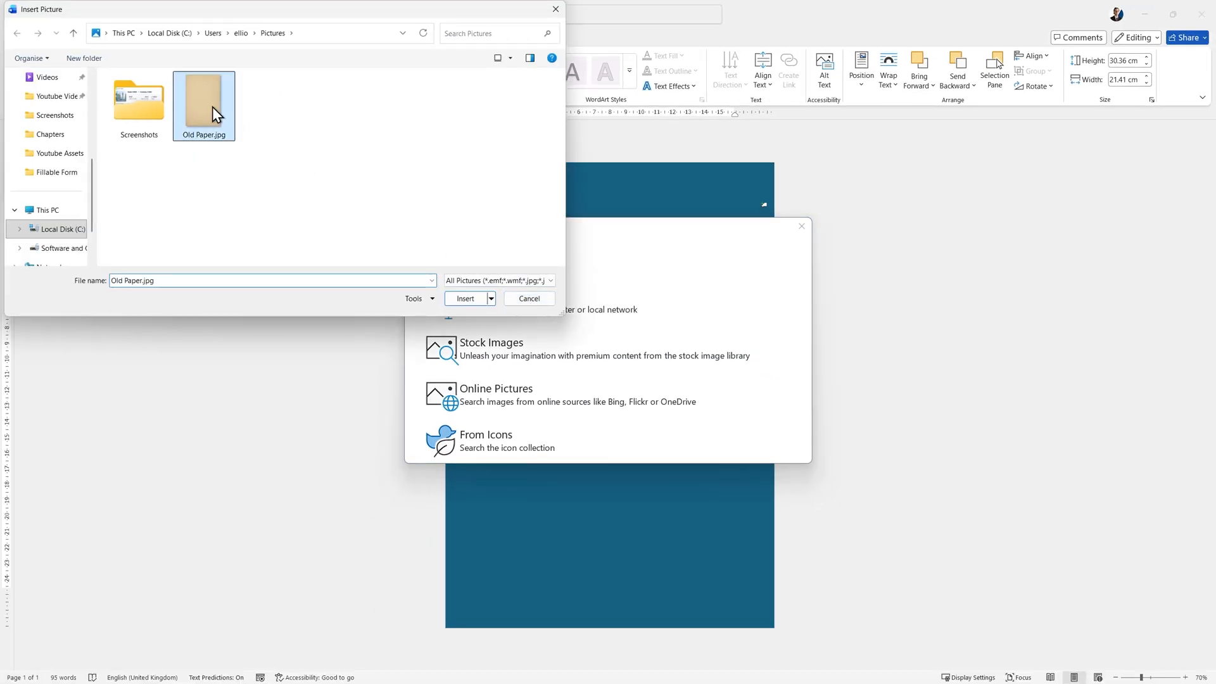
left_click(470, 302)
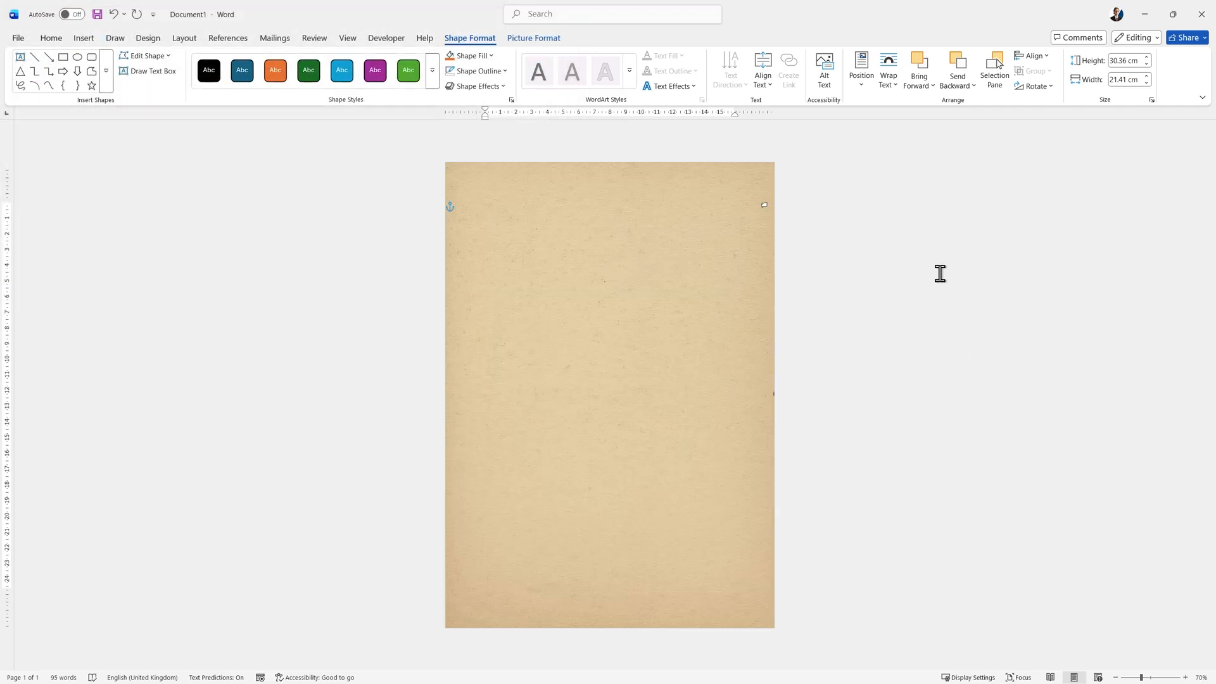
Set the transparency of the rectangle's picture fill to 56% in the shape formatting settings and close them.
right_click(548, 271)
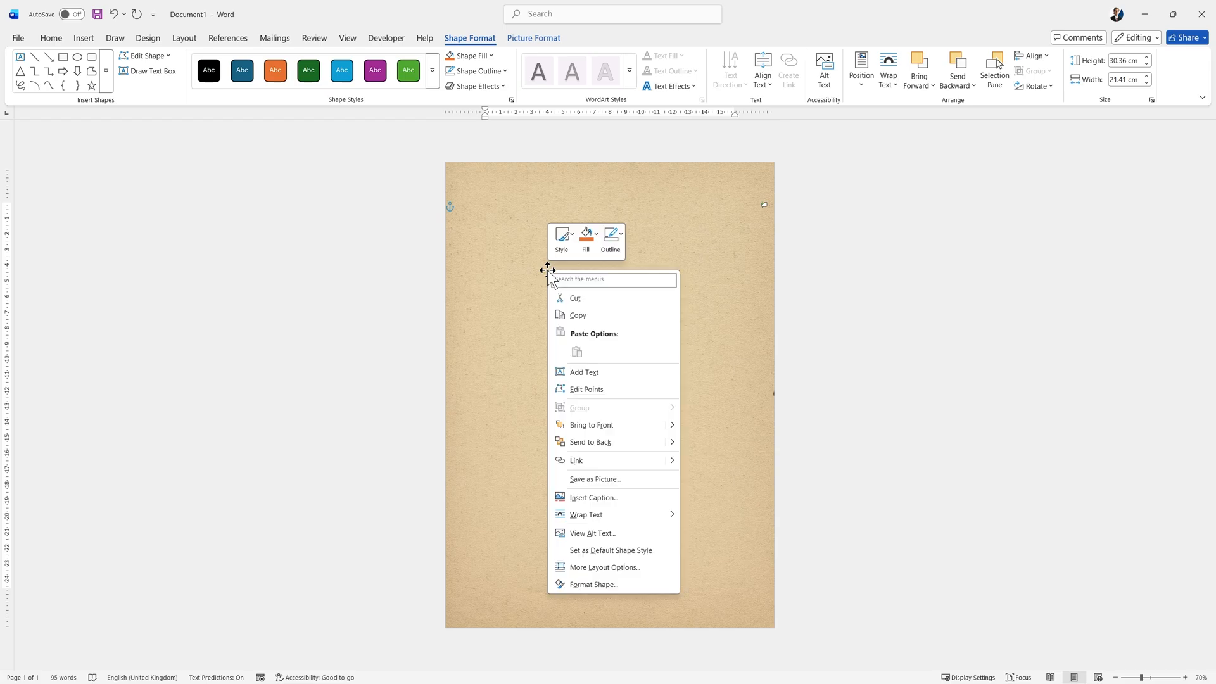
left_click(594, 584)
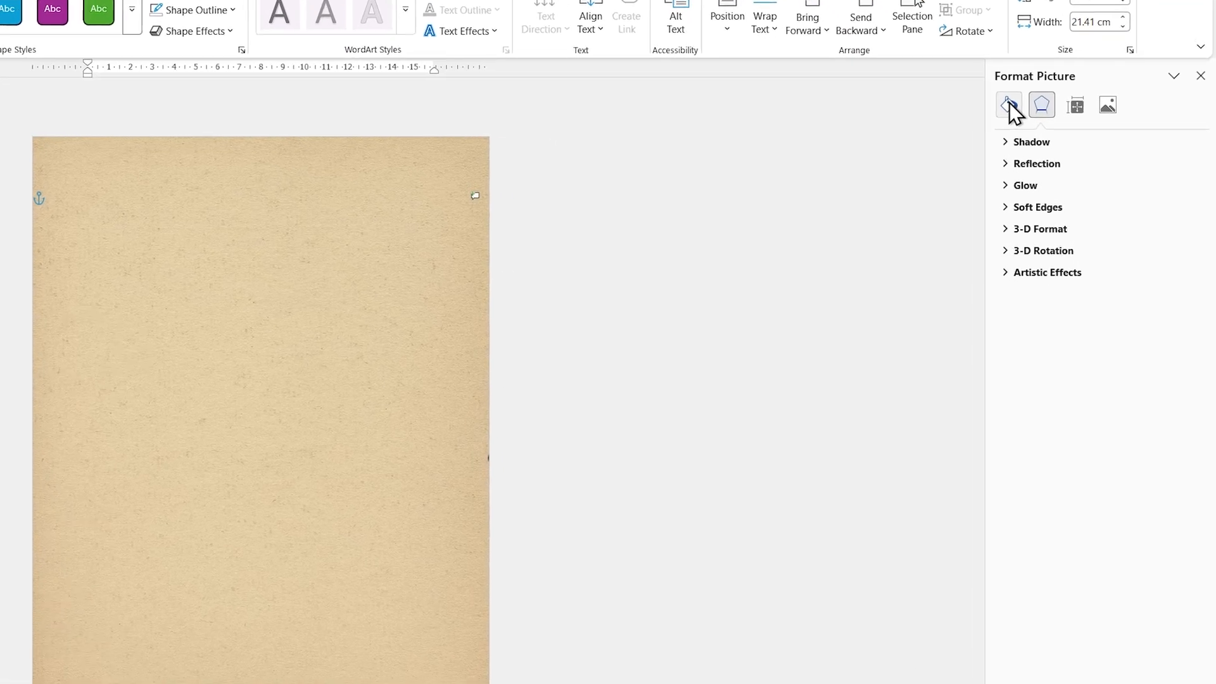
left_click(945, 63)
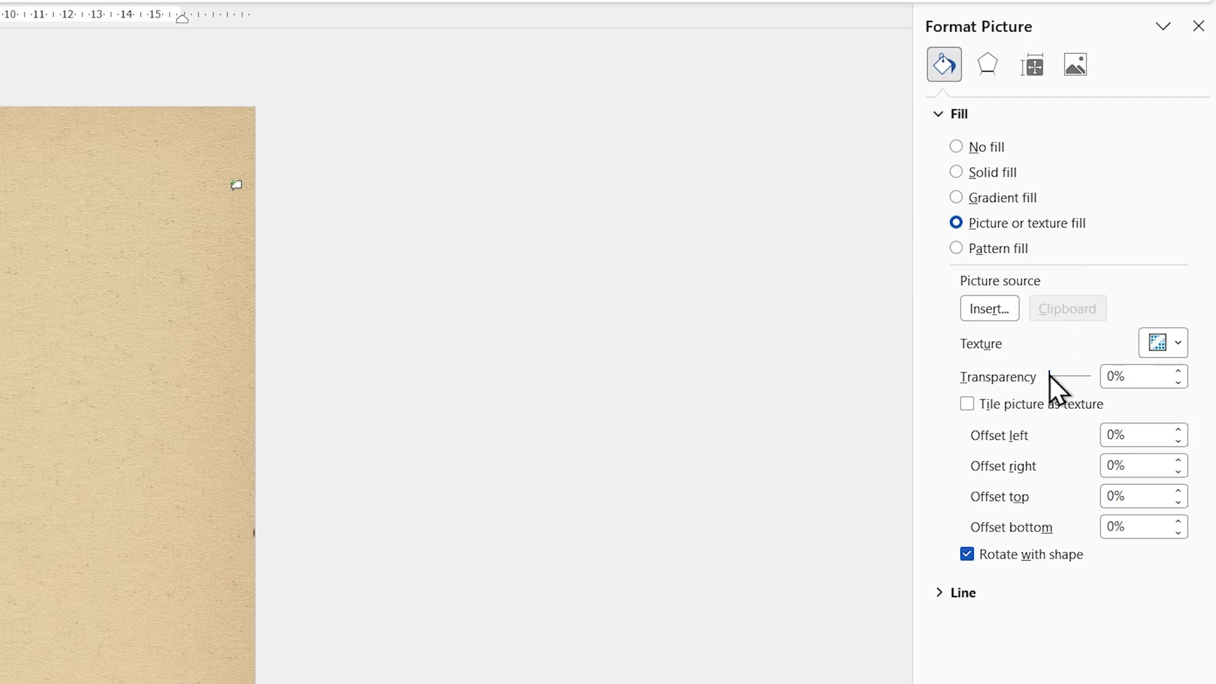
left_click_drag(1049, 376, 1077, 377)
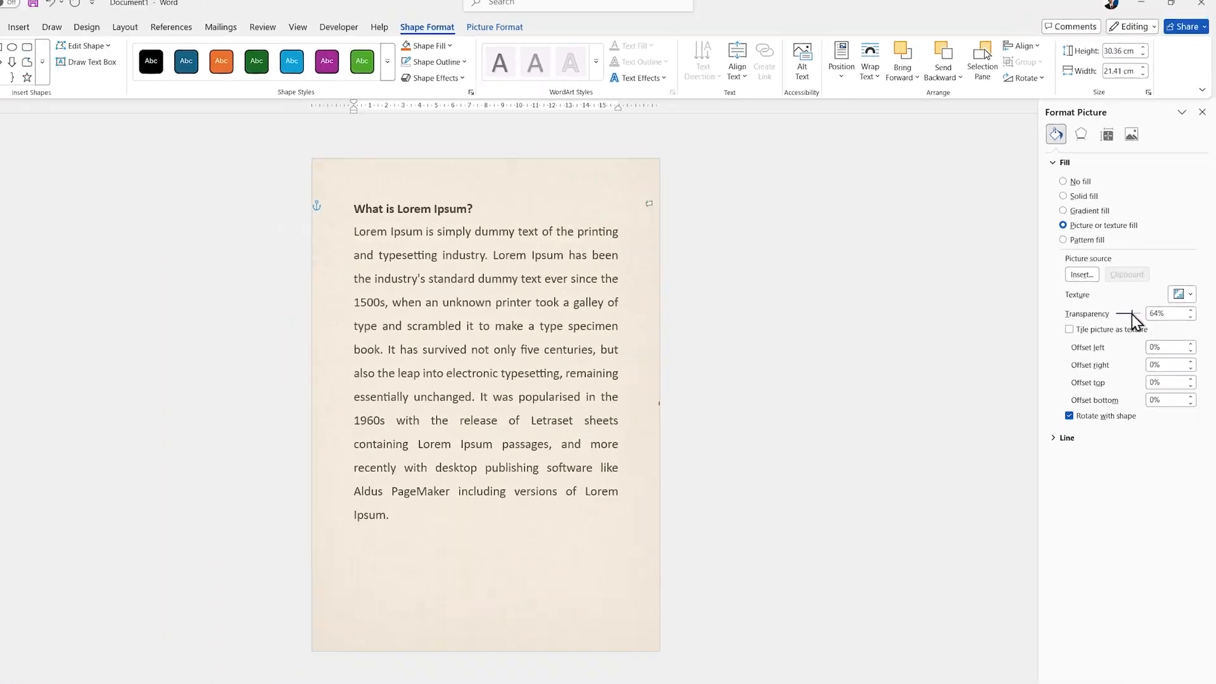
left_click_drag(1131, 314, 1130, 313)
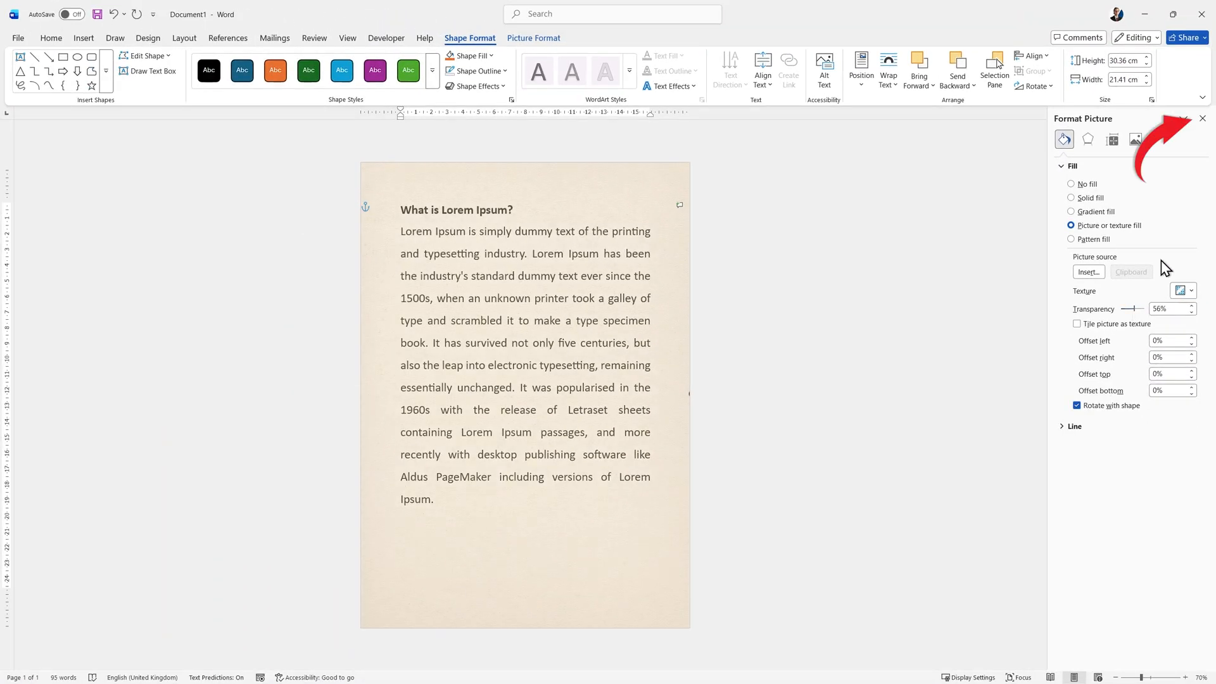
left_click(1202, 119)
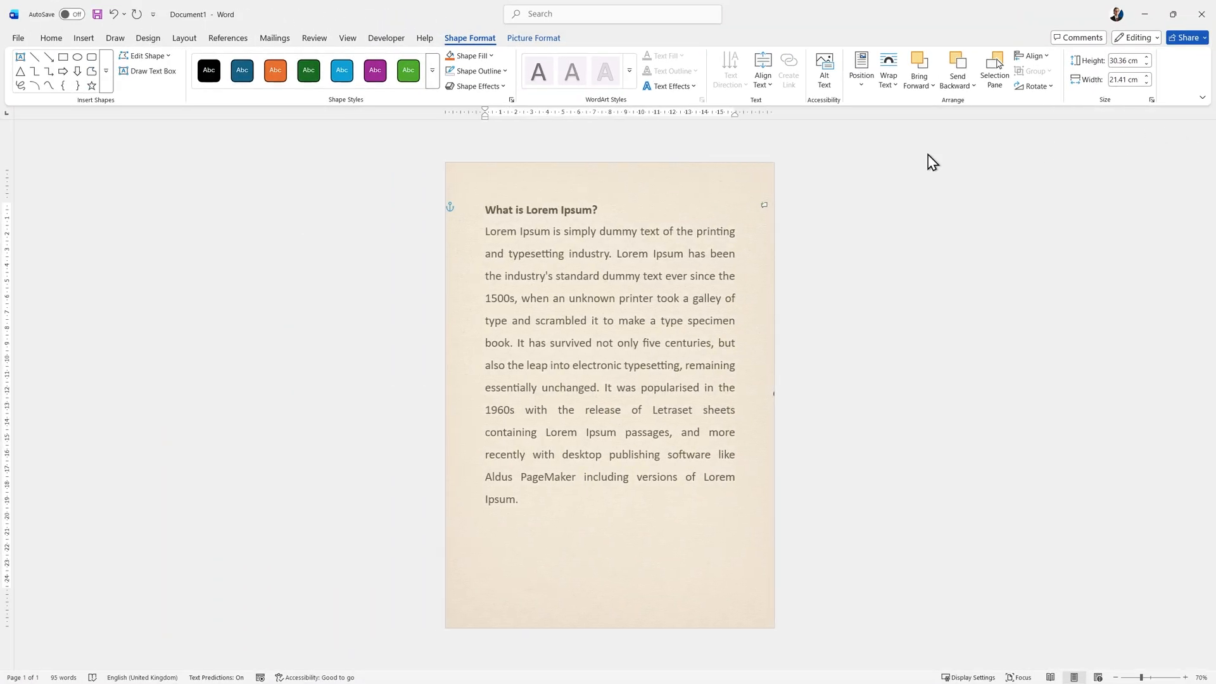
Set the page-sized rectangle's text wrapping to Behind Text and deselect it.
left_click(889, 73)
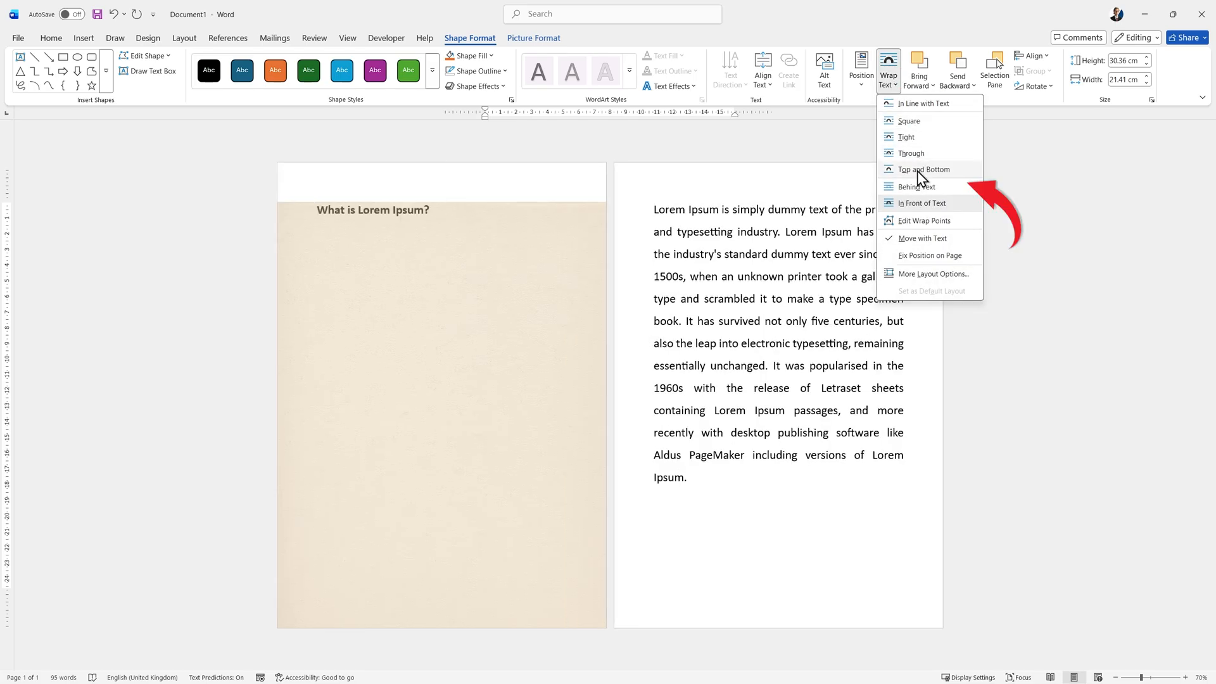
left_click(914, 185)
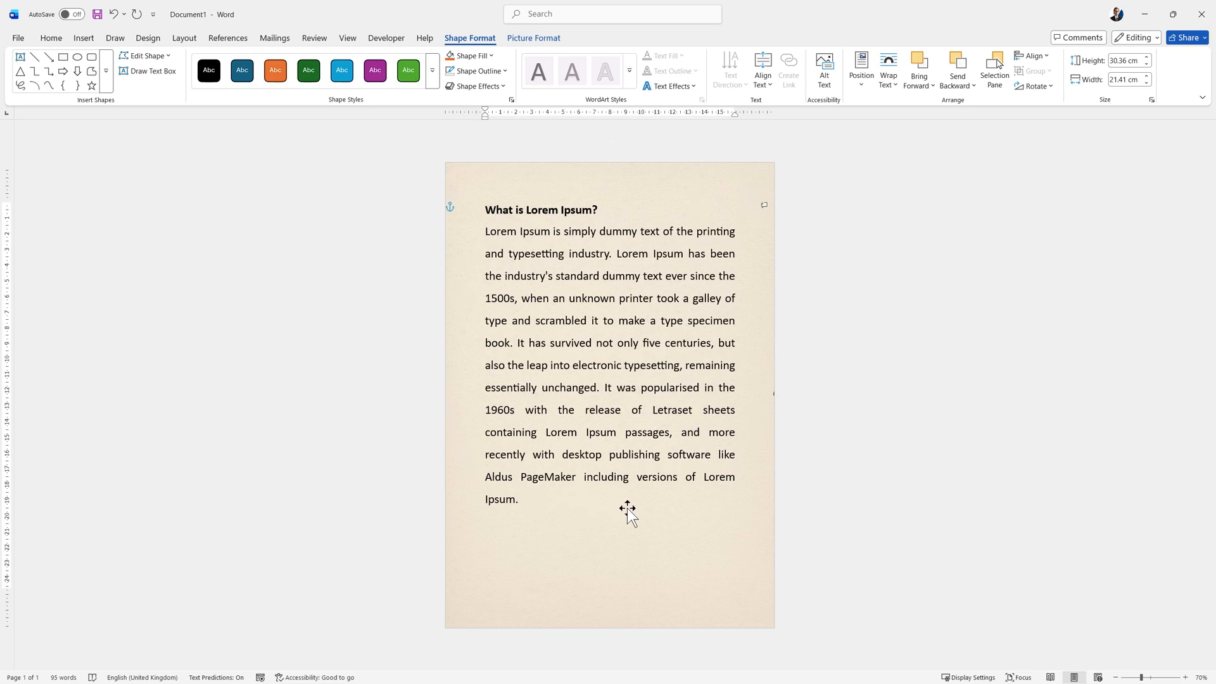
left_click(926, 320)
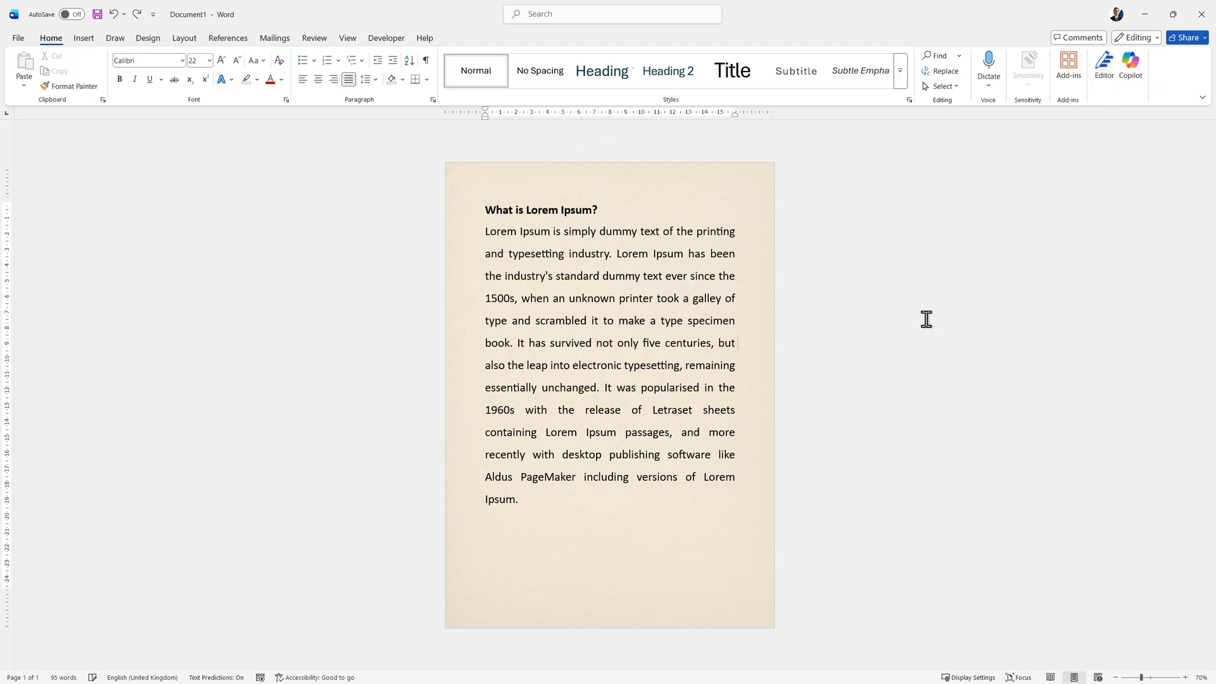